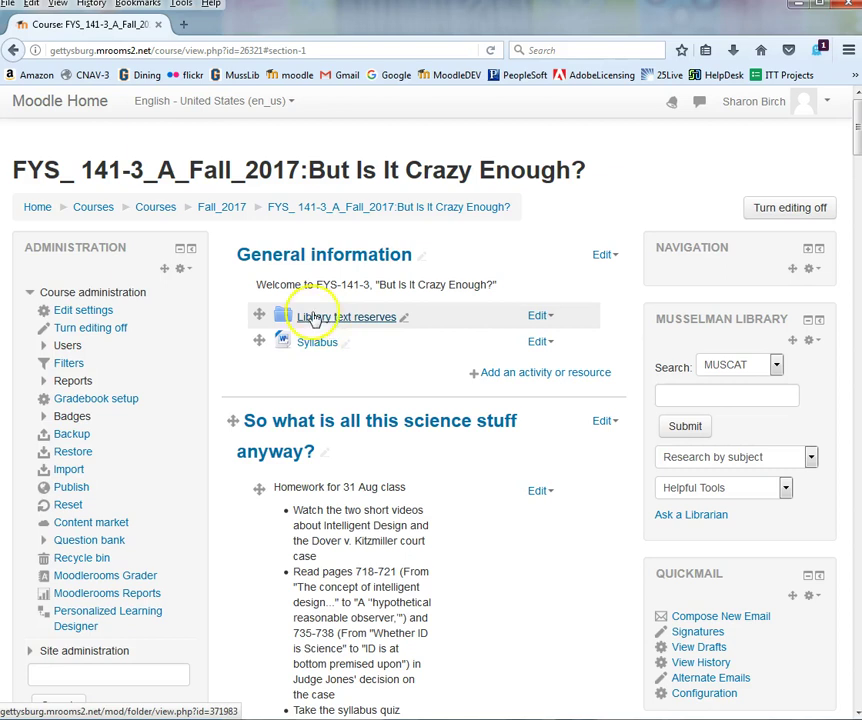
Open the Library text reserves folder from the General information section and copy its page address
scroll(218, 377, "down", 3)
scroll(214, 377, "down", 3)
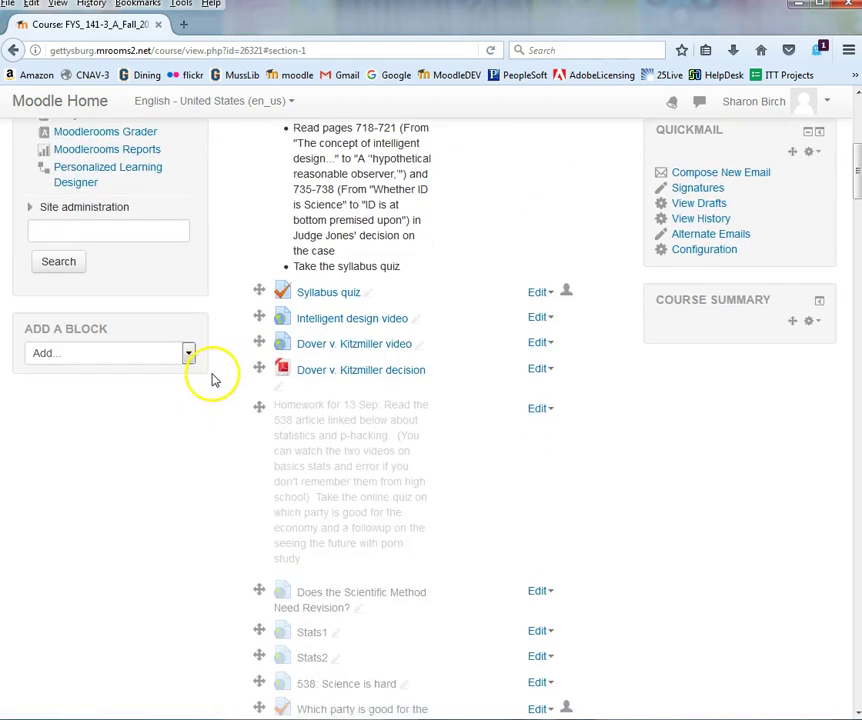
scroll(225, 383, "up", 7)
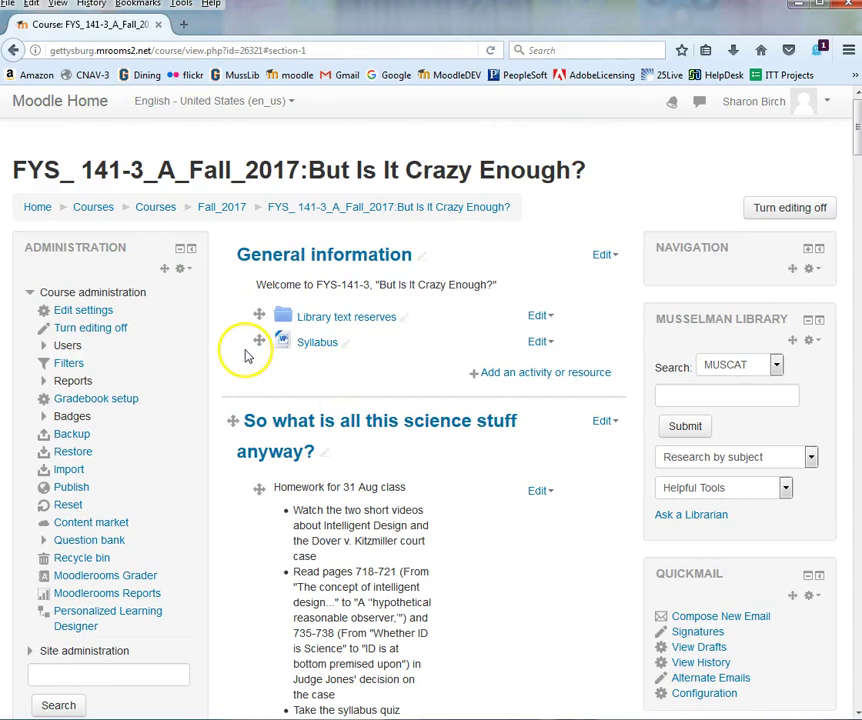
left_click(375, 321)
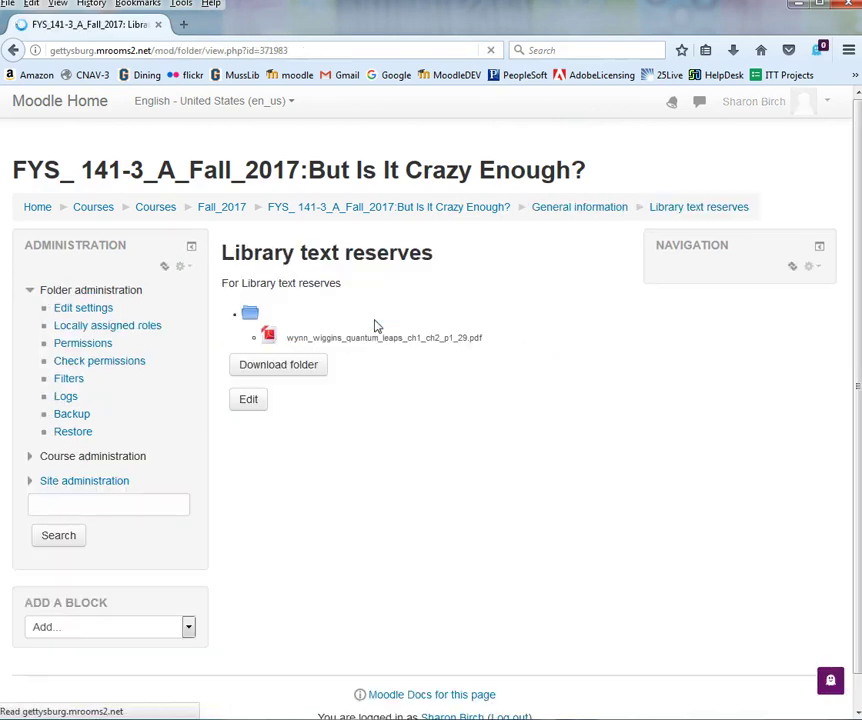
left_click(298, 48)
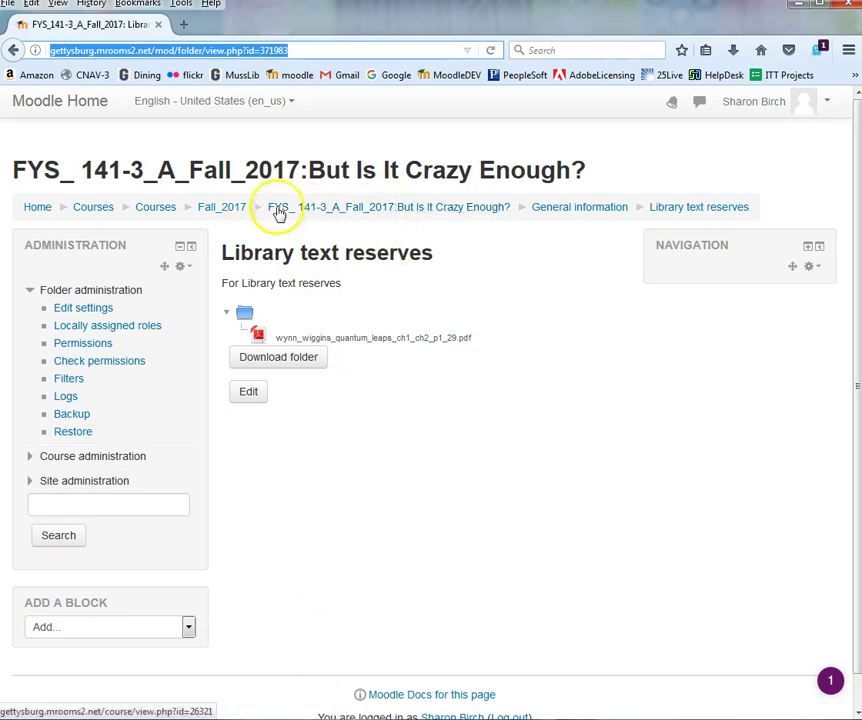
Return to the course page and start adding a Label resource to the section "So what is all this science stuff anyway?"
left_click(380, 212)
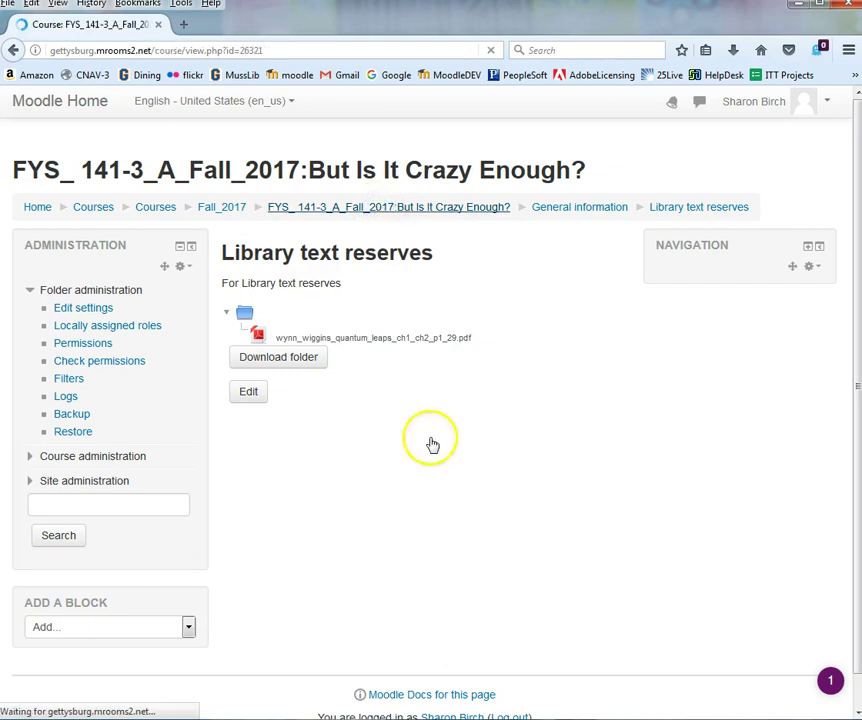
scroll(370, 495, "down", 3)
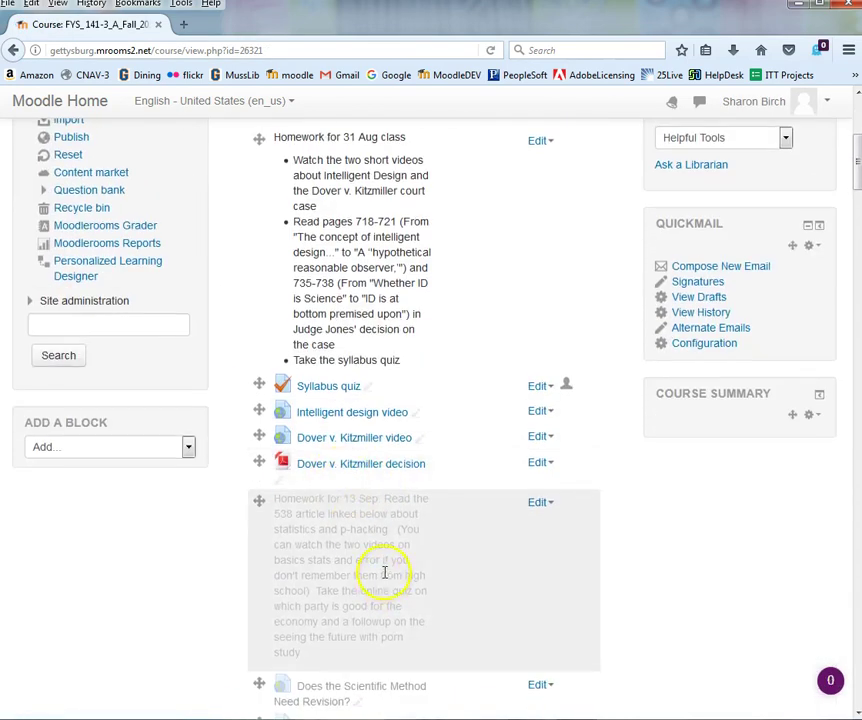
scroll(385, 570, "up", 3)
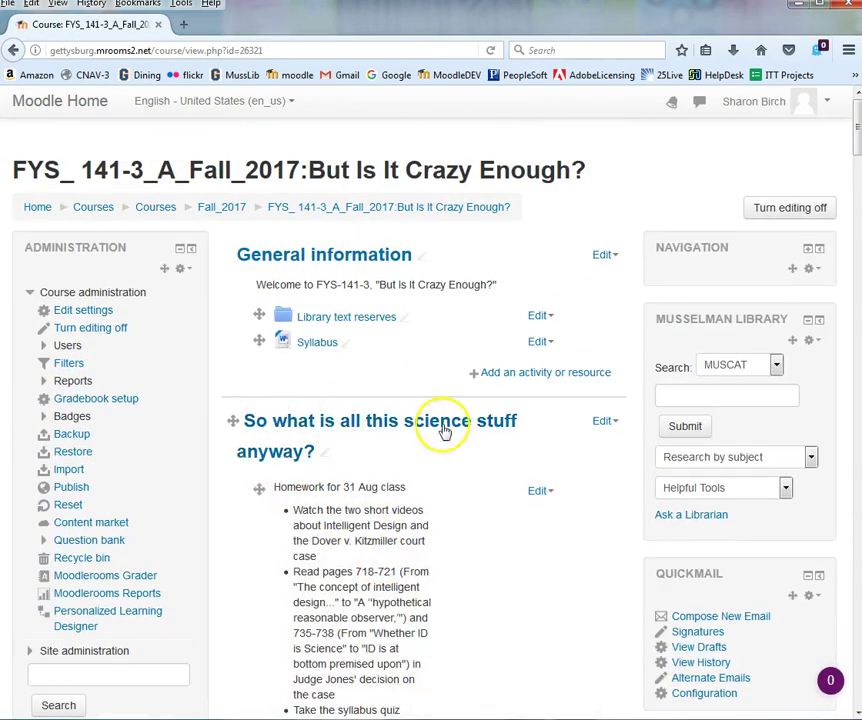
scroll(379, 581, "down", 2)
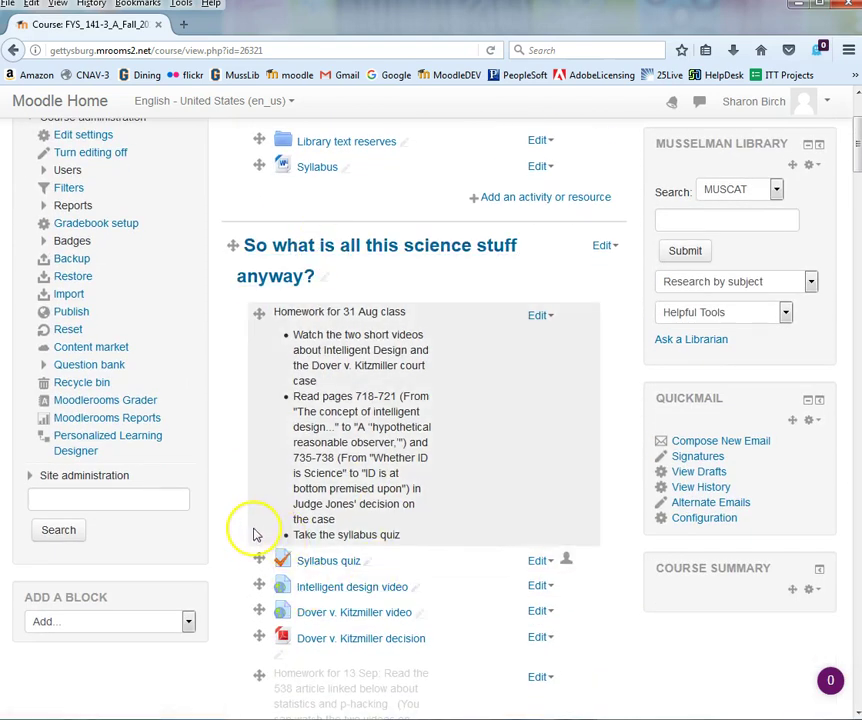
scroll(256, 533, "down", 4)
scroll(254, 522, "down", 10)
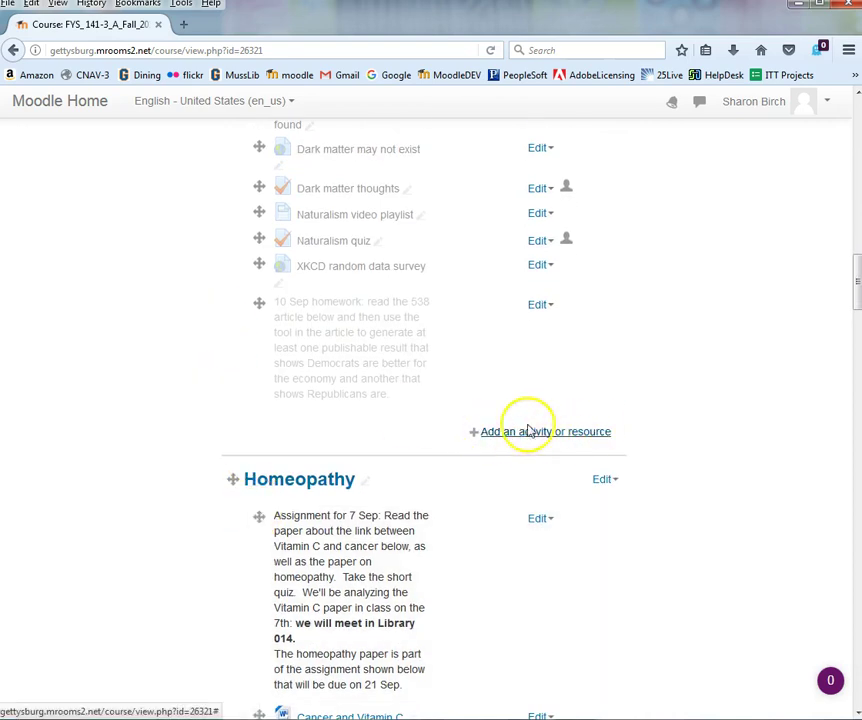
left_click(559, 436)
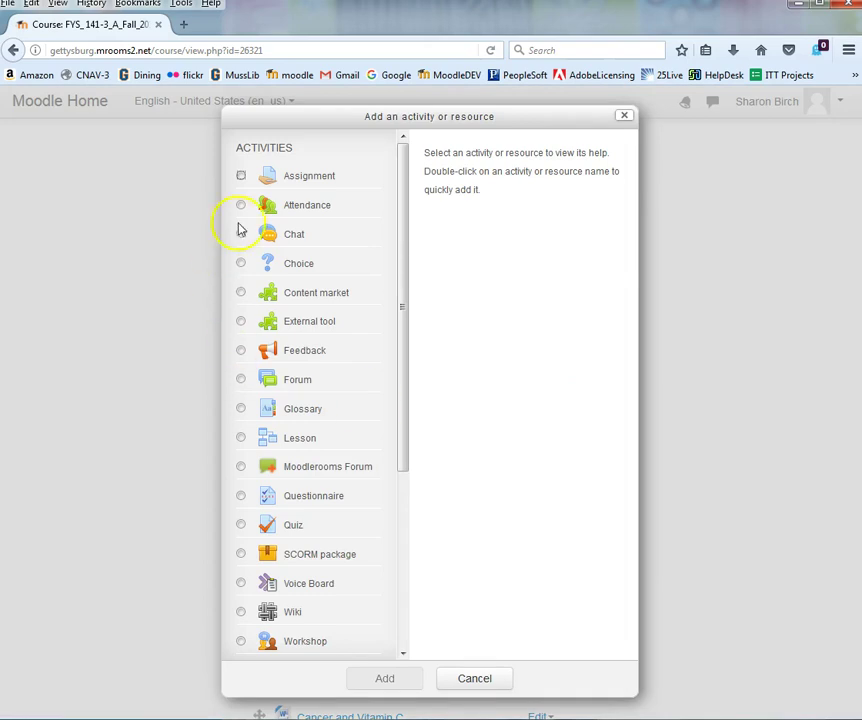
left_click_drag(402, 192, 399, 535)
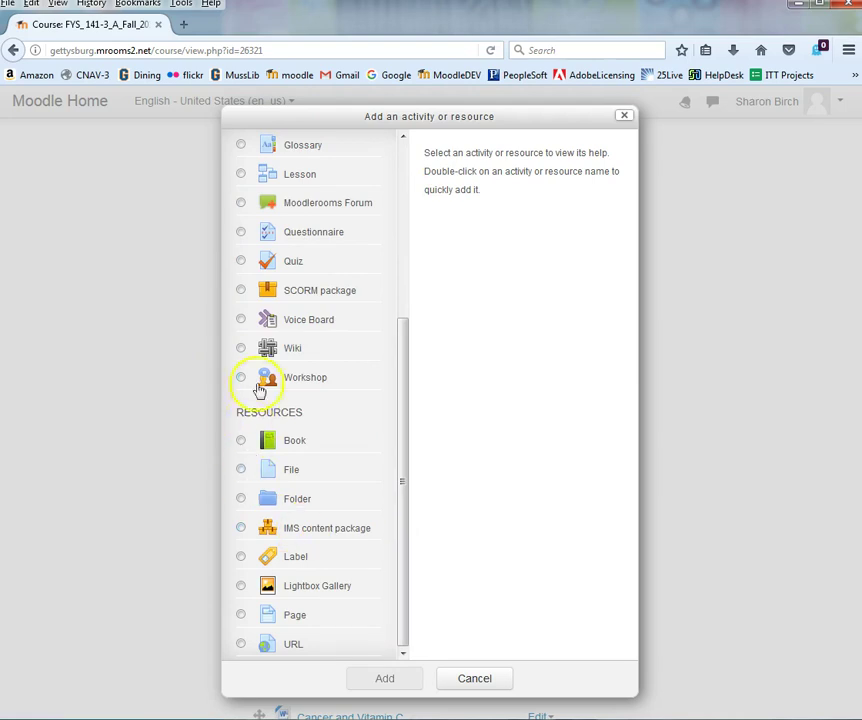
left_click(242, 557)
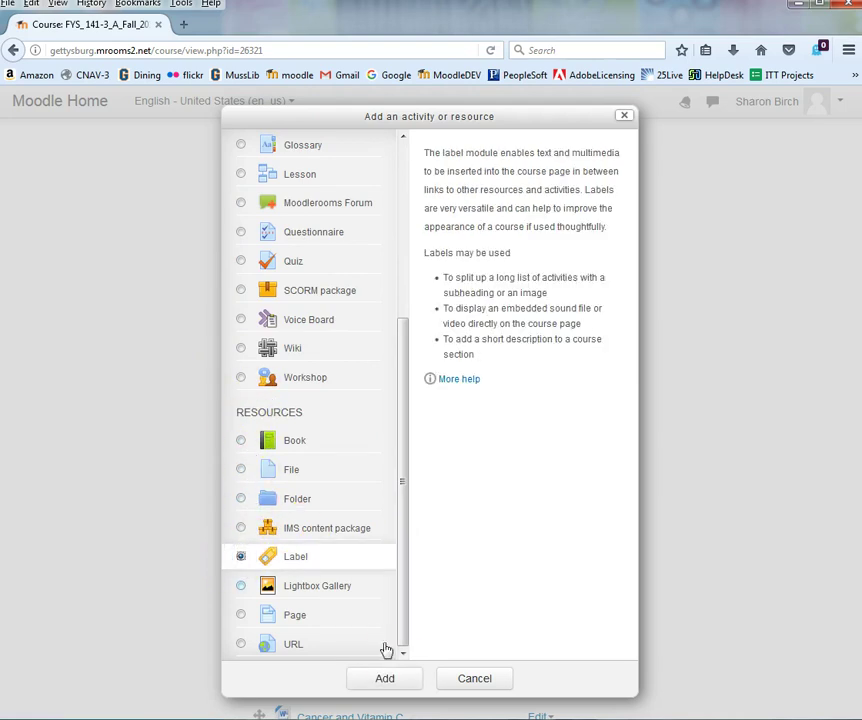
left_click(399, 679)
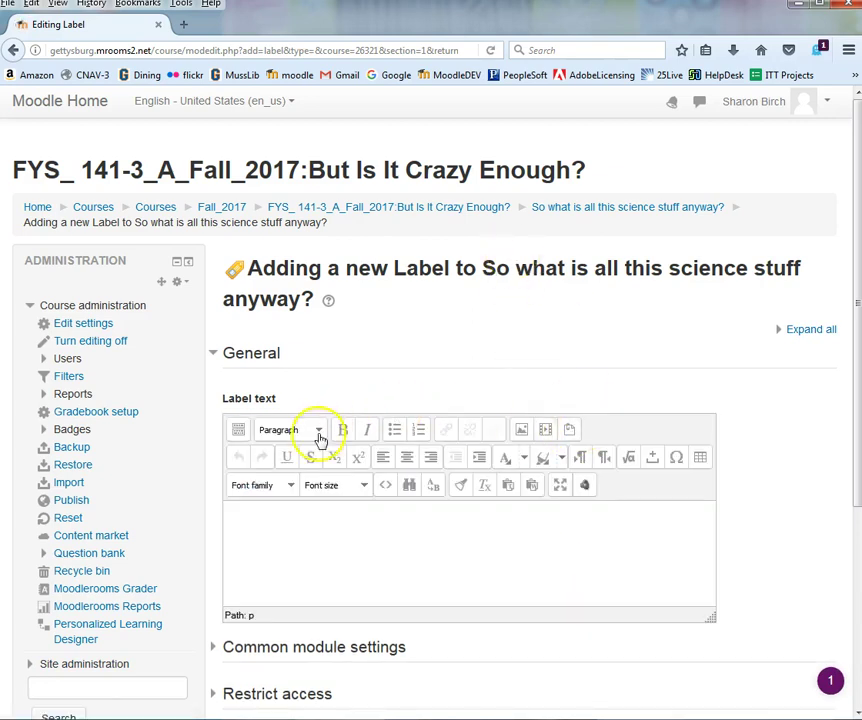
Enter "Reading #1 for class is located in the library reserves folder. Please read" as the label text, correcting the misspelled "reserves"
left_click(275, 530)
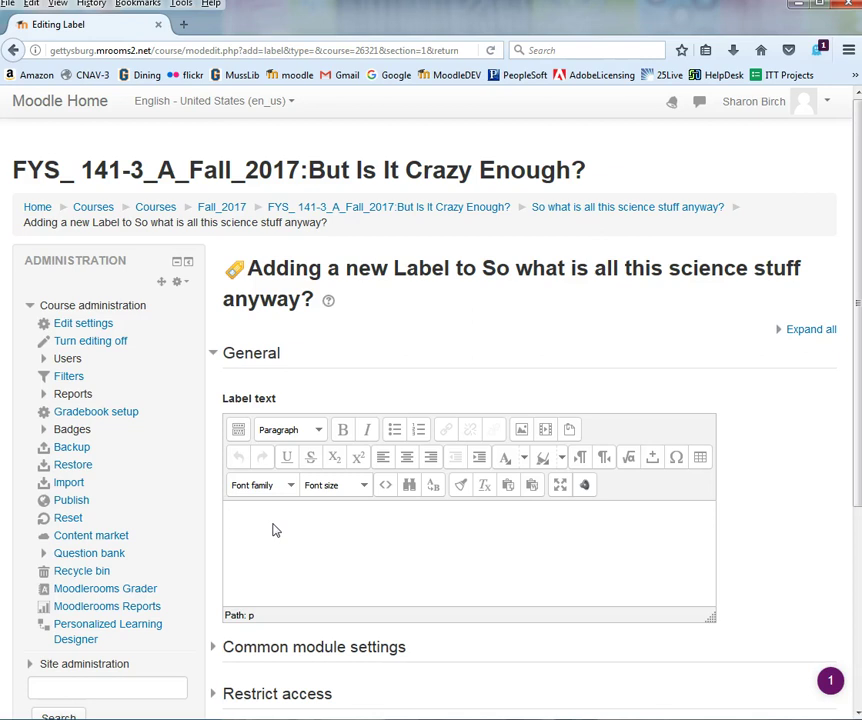
type("Reading #1 for class is located in th")
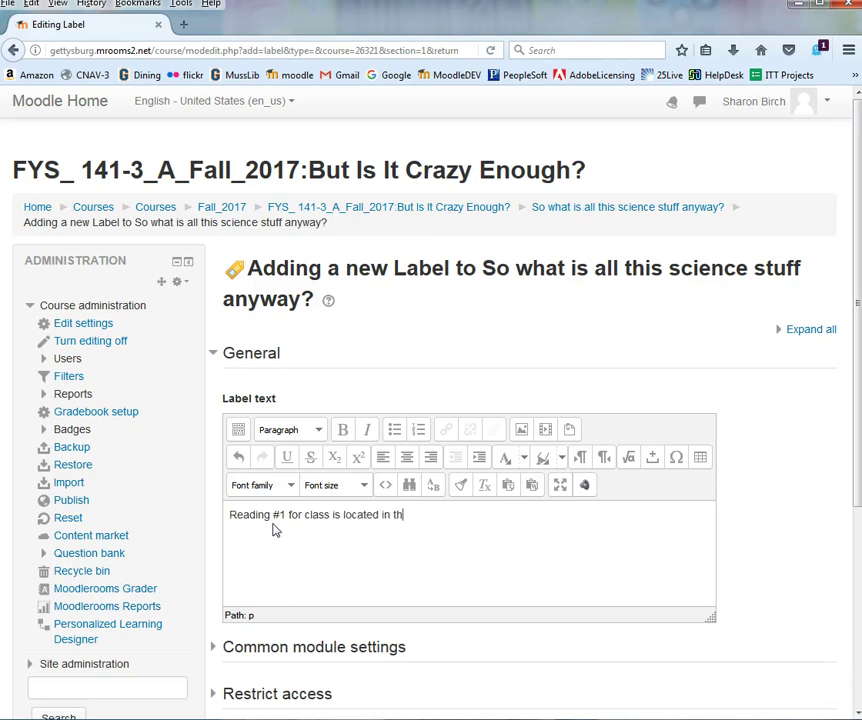
type("e library reesrves folder.")
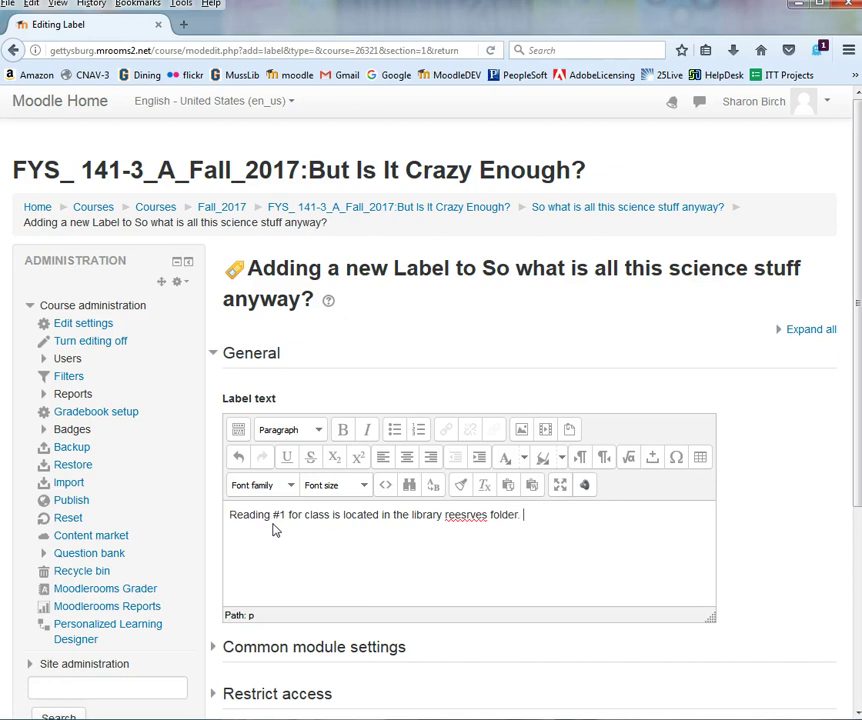
key("BackSpace")
key("BackSpace")
key("BackSpace")
key("BackSpace")
key("BackSpace")
key("BackSpace")
key("BackSpace")
key("BackSpace")
key("BackSpace")
key("BackSpace")
key("BackSpace")
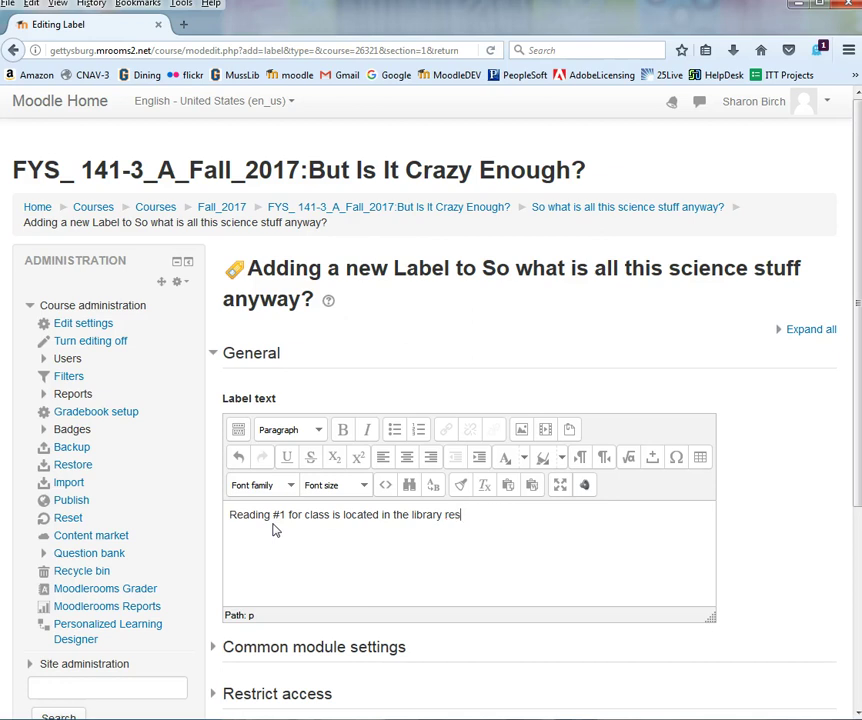
type("serves folder.  Please read")
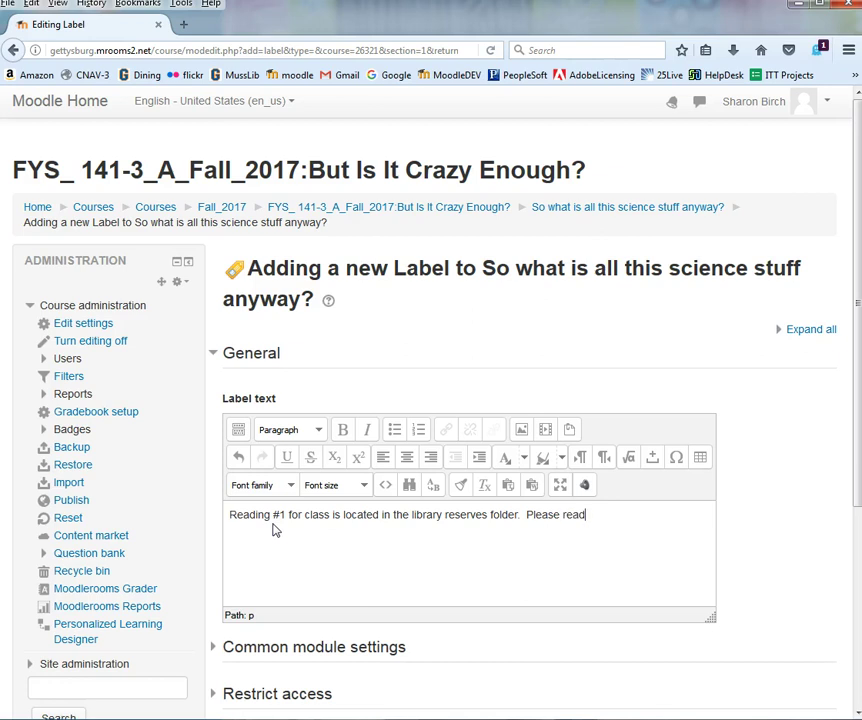
Complete the label text with ""Fancy Article Title" by August 28." and correct the typos in "August" and "Title"
type(" \"Fancy Article Totle\" by Auigust 26.")
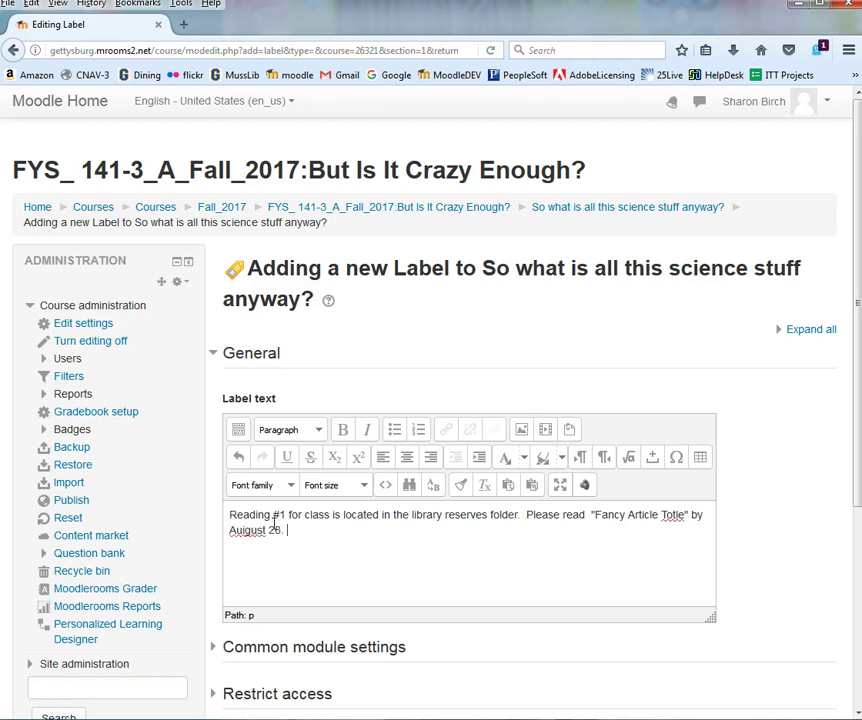
left_click(240, 531)
key("BackSpace")
left_click(245, 531)
left_click(331, 533)
left_click(672, 515)
key("BackSpace")
type("i")
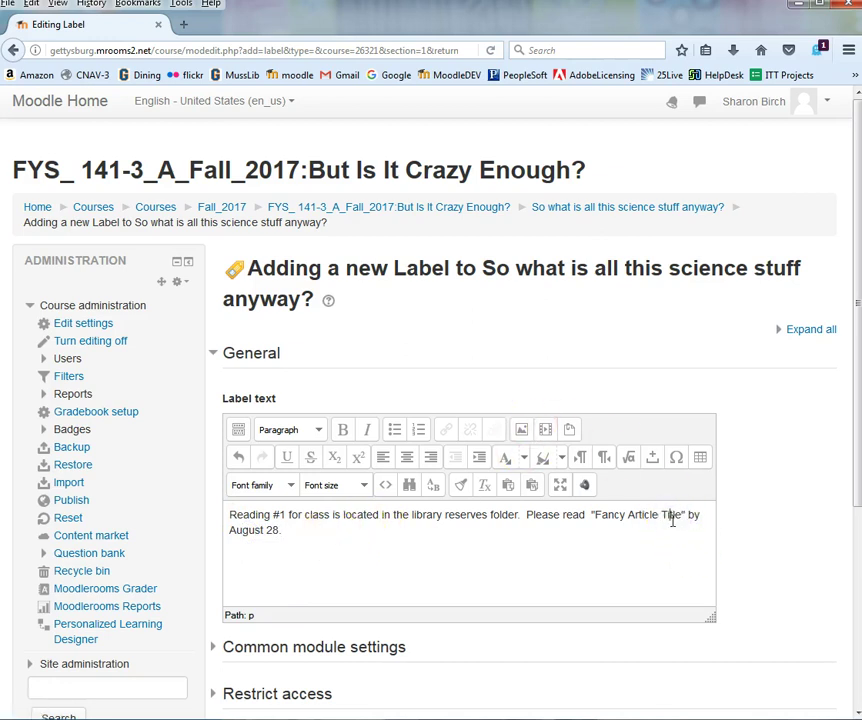
left_click(686, 515)
key("shift+ctrl+End")
left_click_drag(685, 515, 410, 516)
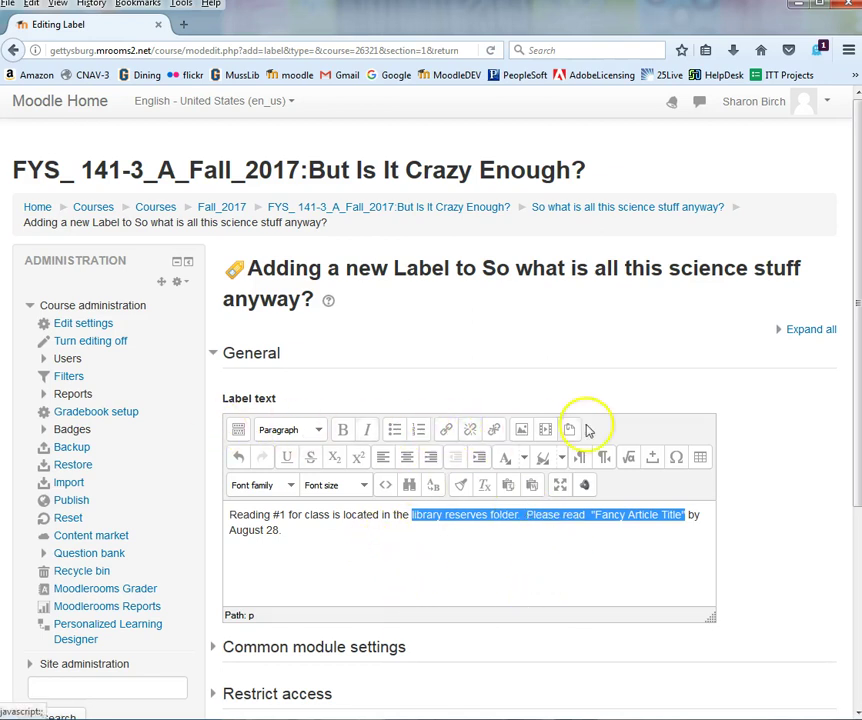
left_click(447, 432)
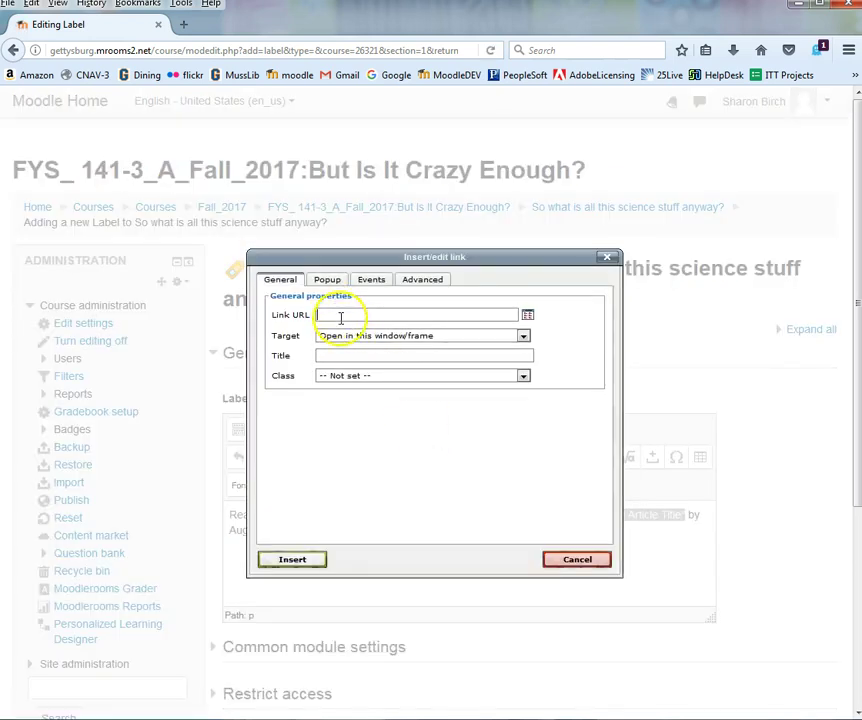
left_click(338, 316)
left_click(334, 313)
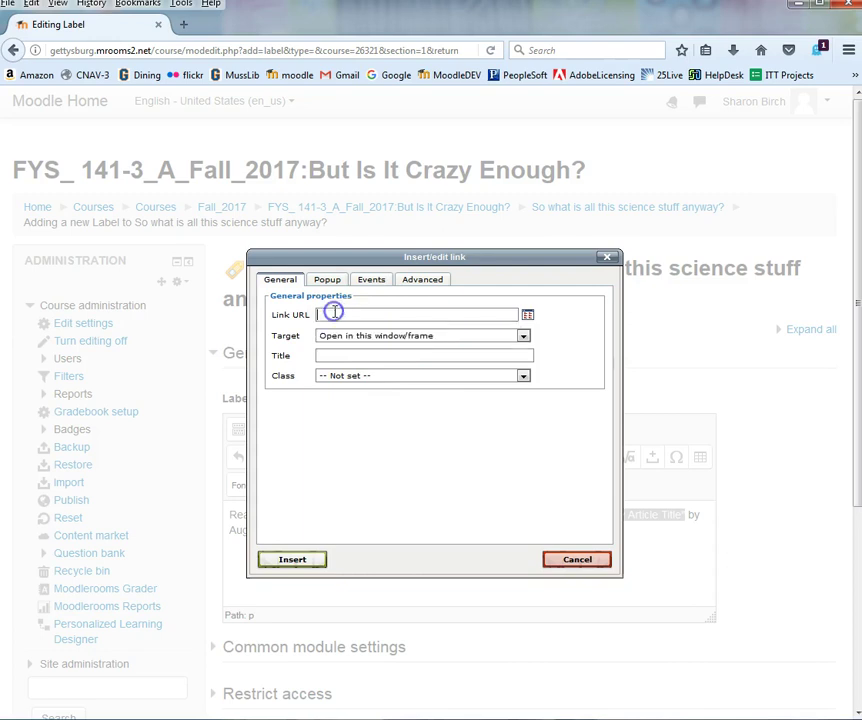
left_click(342, 252)
left_click(356, 317)
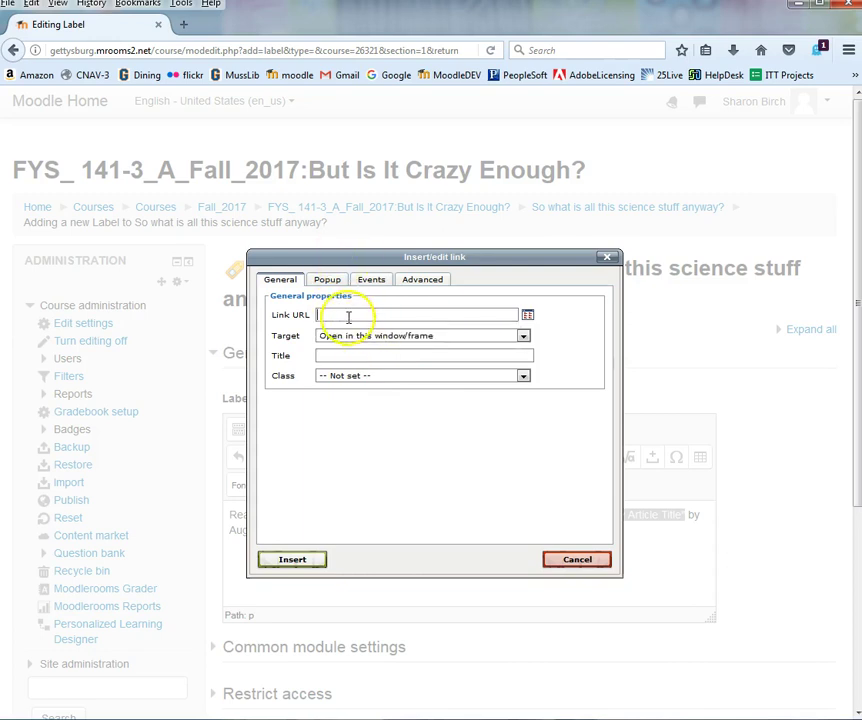
type("http://gettysburg.mrooms2.net/mod/folder/view.php?id=371983")
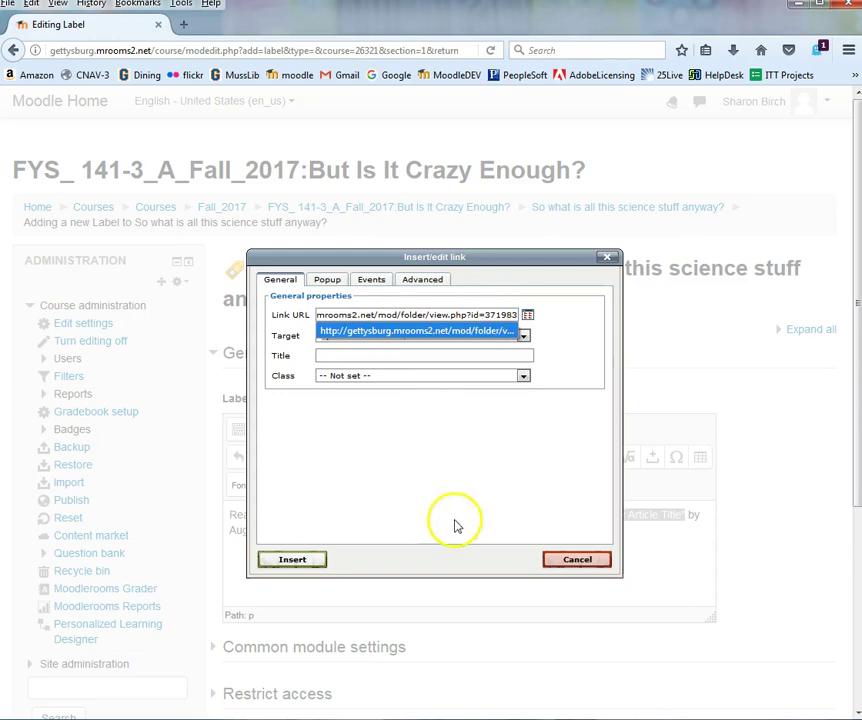
left_click(391, 479)
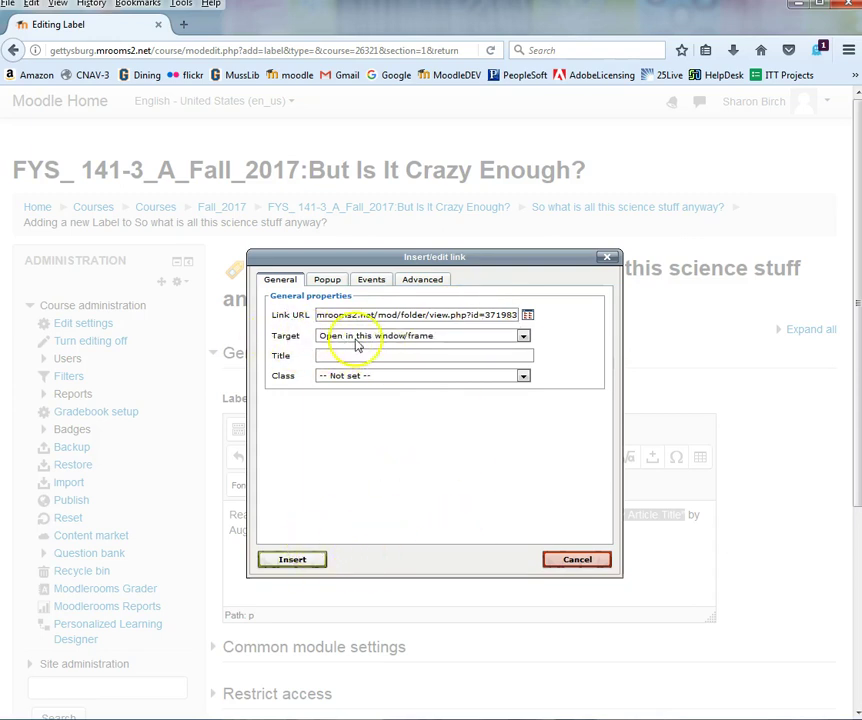
Set the link target to "Open in this window/frame" and insert the link into the label text
left_click(523, 336)
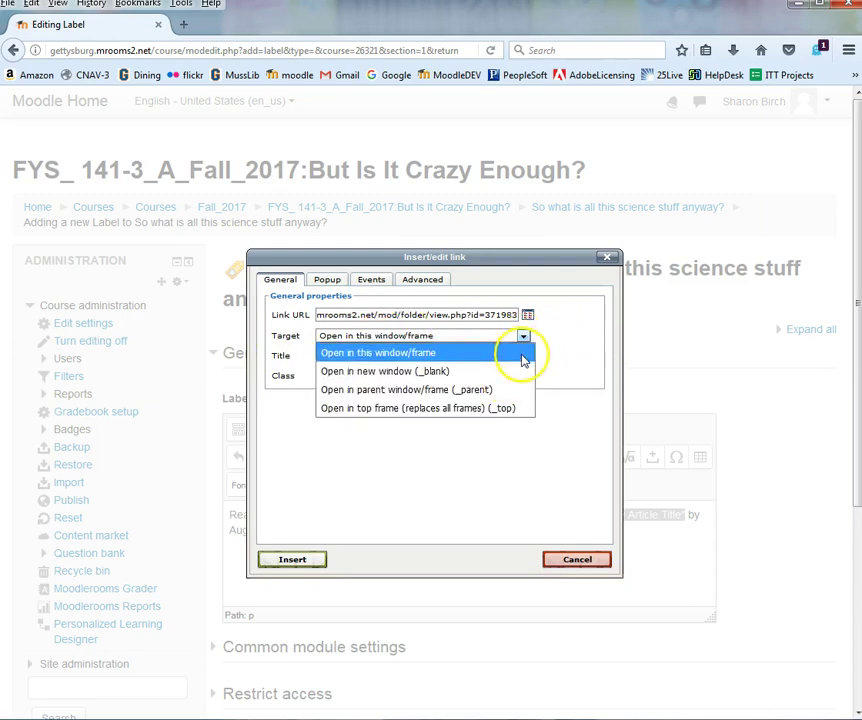
left_click(515, 353)
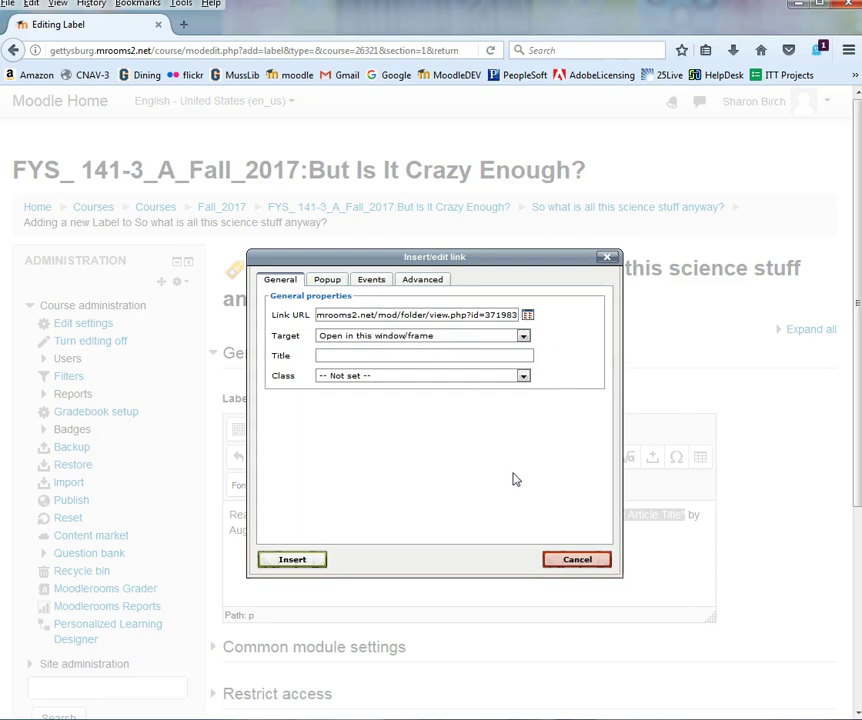
left_click(510, 402)
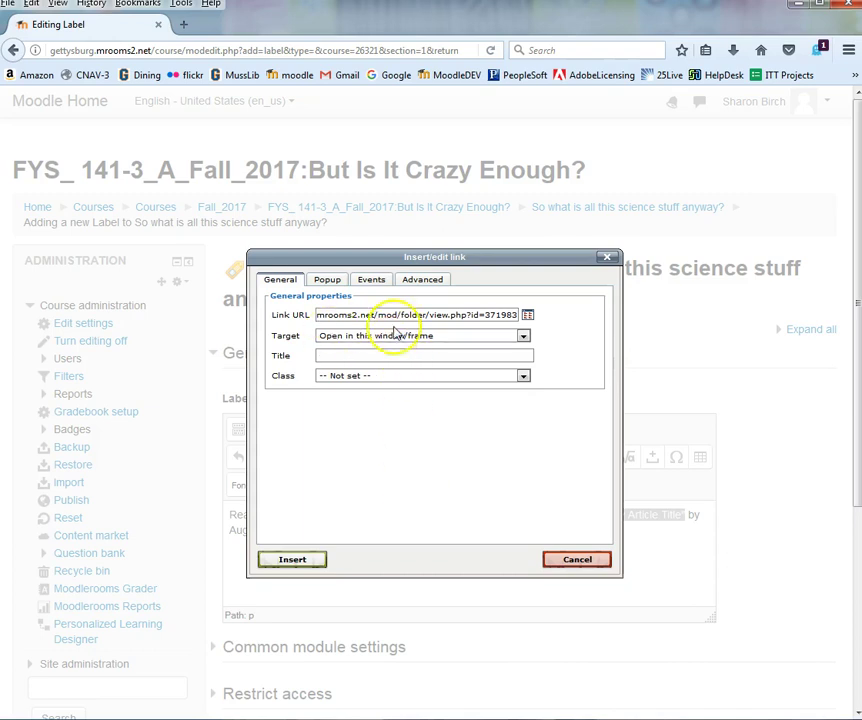
left_click(295, 560)
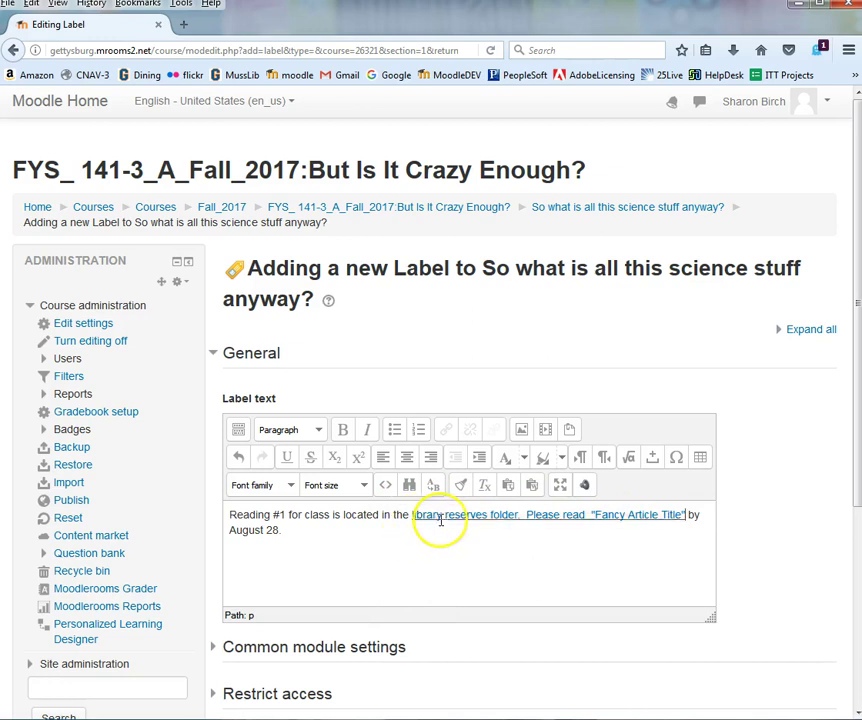
Italicize the quoted title "Fancy Article Title" in the label text
left_click(684, 515)
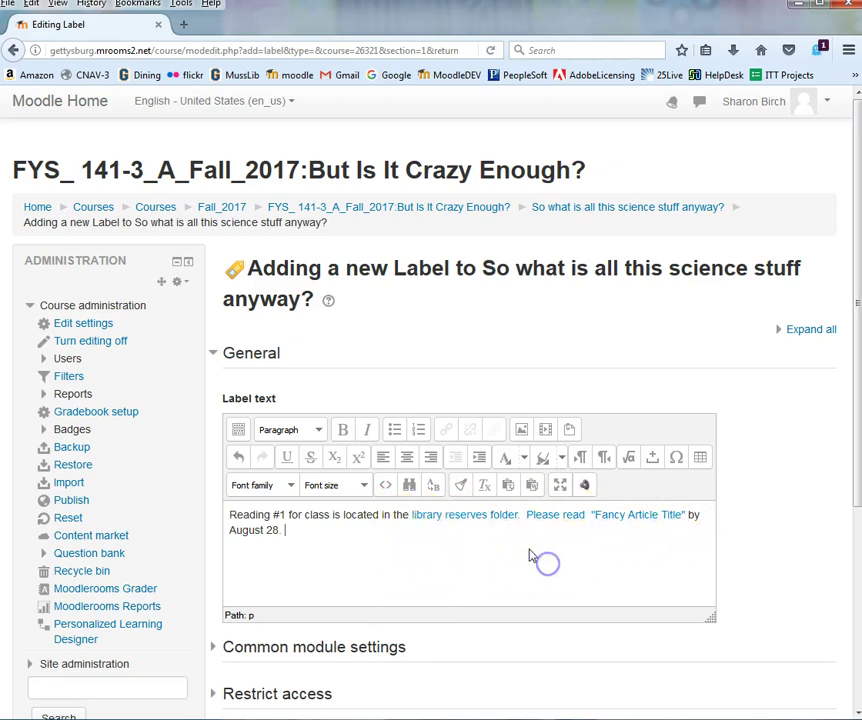
left_click_drag(592, 514, 687, 516)
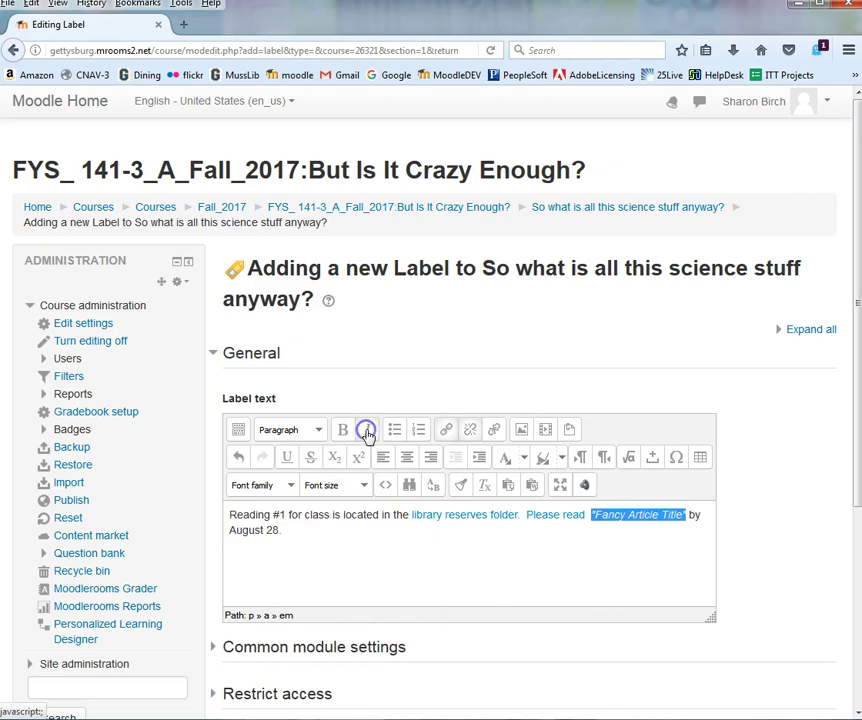
left_click(302, 534)
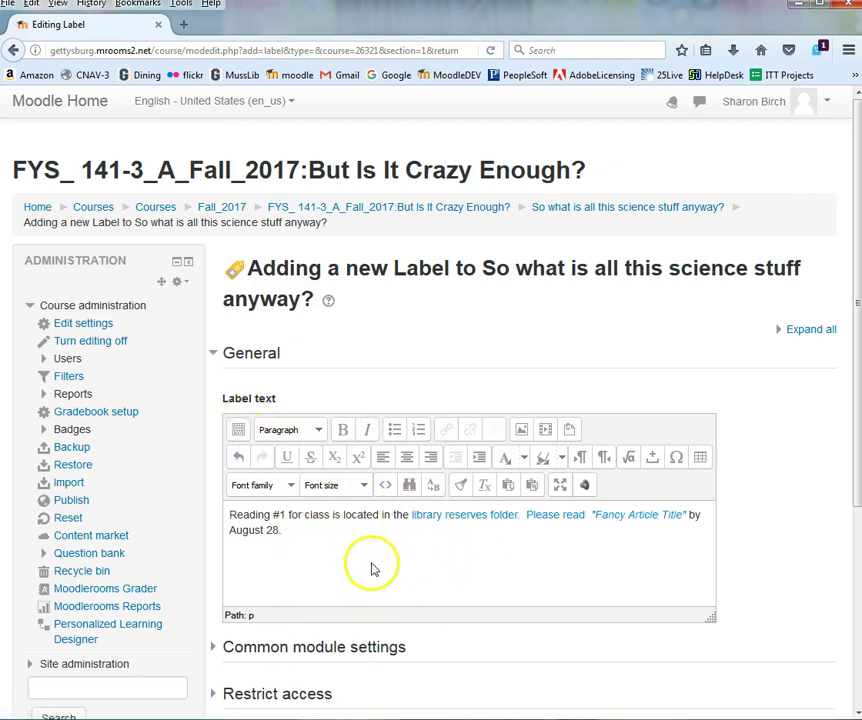
Collapse the label editor's formatting toolbar to a single row and expand it again
left_click(239, 430)
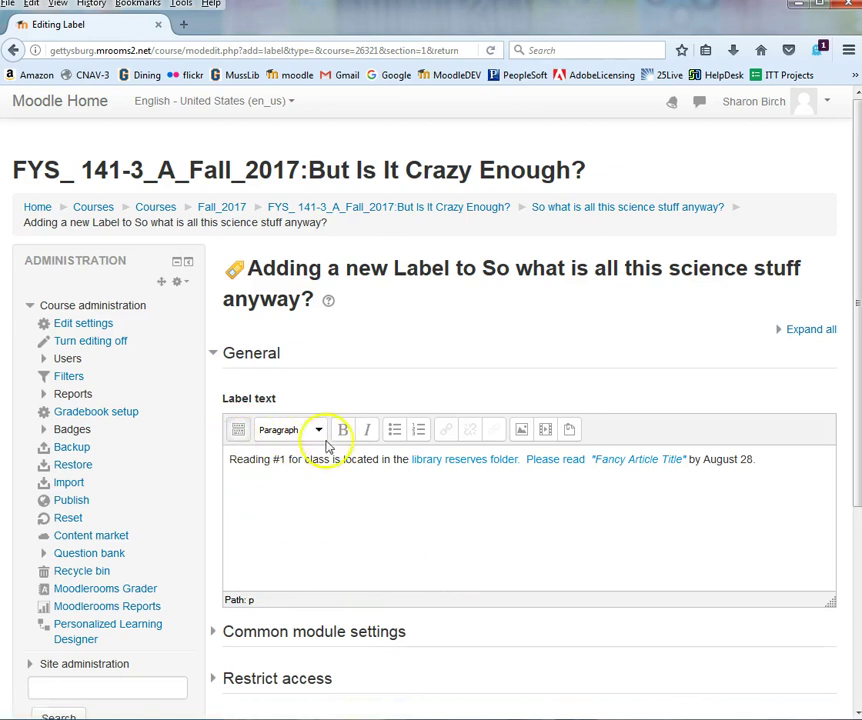
left_click(239, 430)
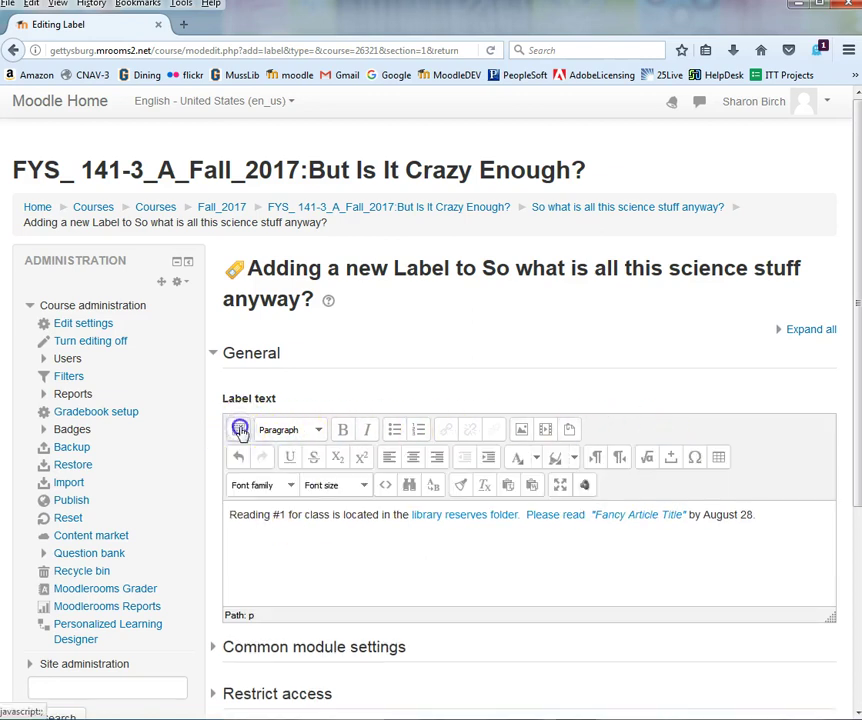
Collapse the label editor's formatting toolbar and place the cursor in the linked "Fancy Article Title" to check the available link and unlink options
left_click(239, 430)
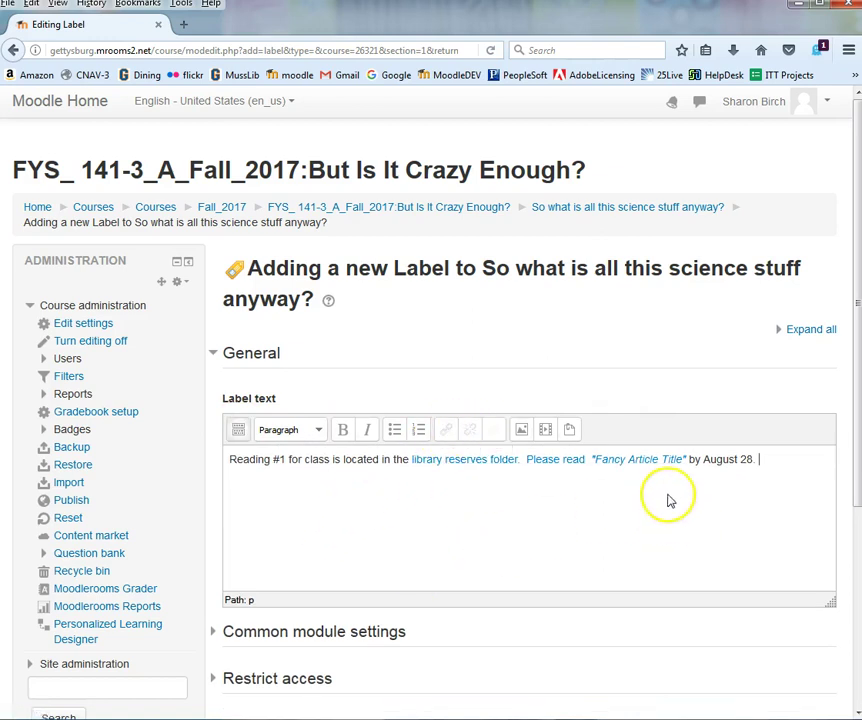
left_click(623, 461)
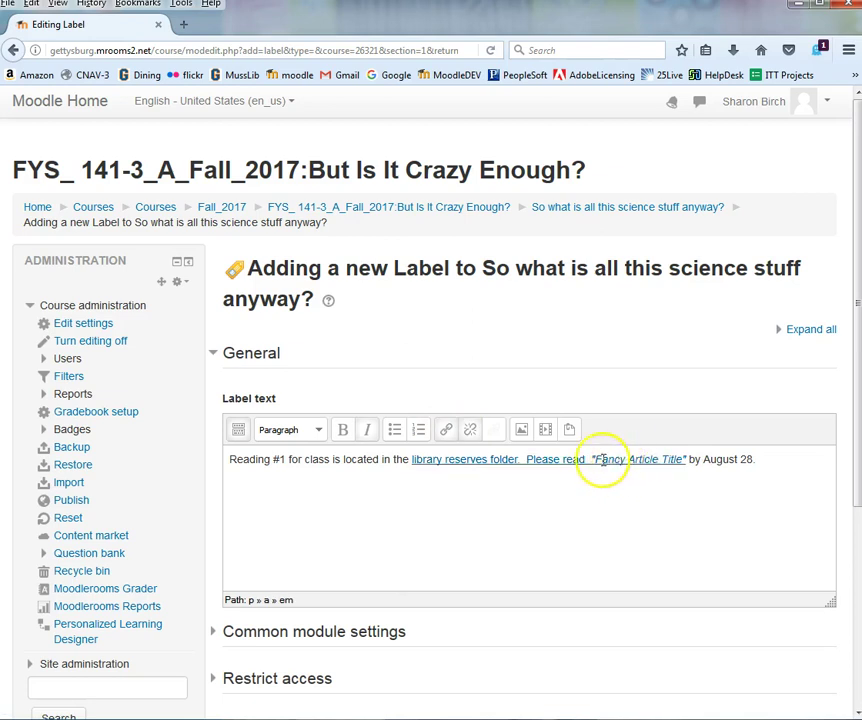
left_click(447, 436)
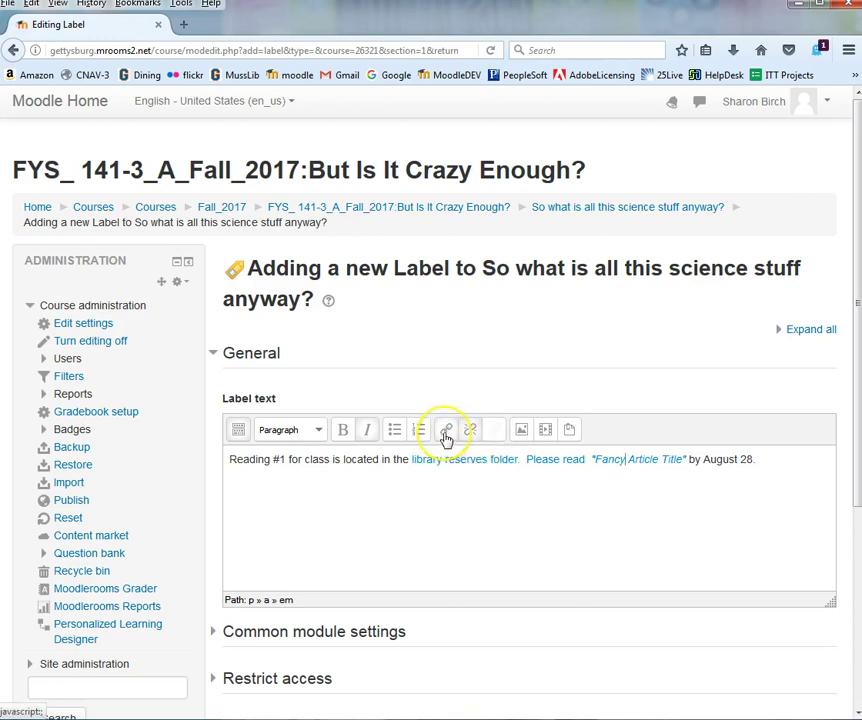
left_click(471, 432)
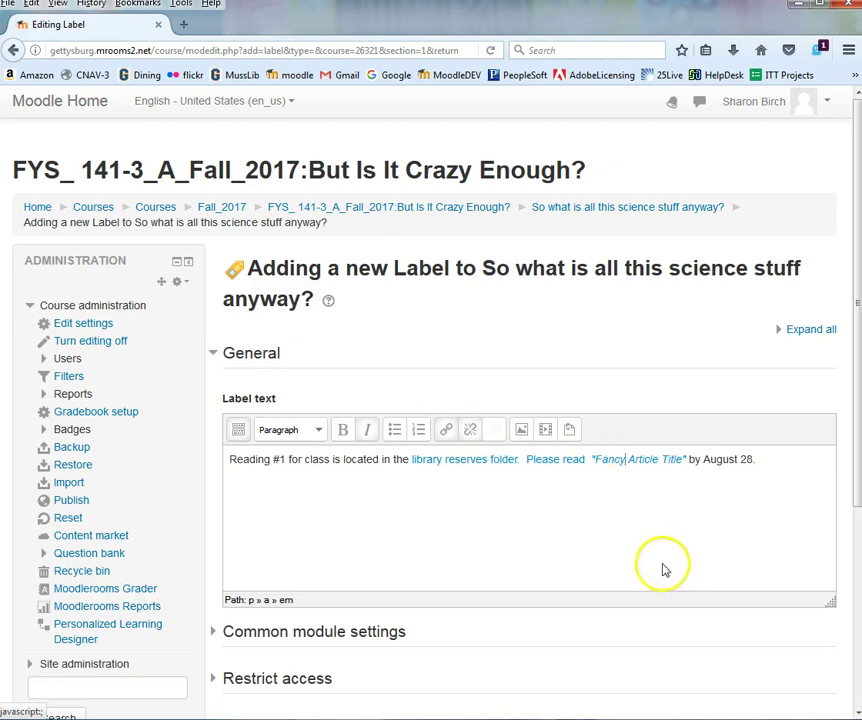
Save the new label and return to the course page
left_click(612, 498)
scroll(439, 462, "down", 5)
left_click(312, 565)
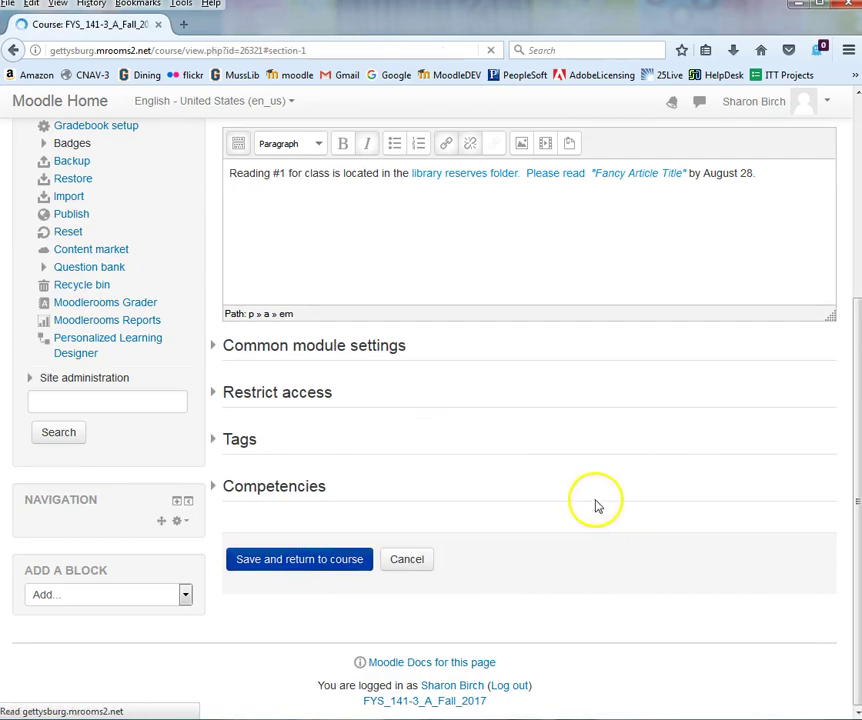
Locate the new reading label just above the Homeopathy section and test its link to the library reserves folder
scroll(593, 504, "down", 5)
scroll(405, 540, "down", 10)
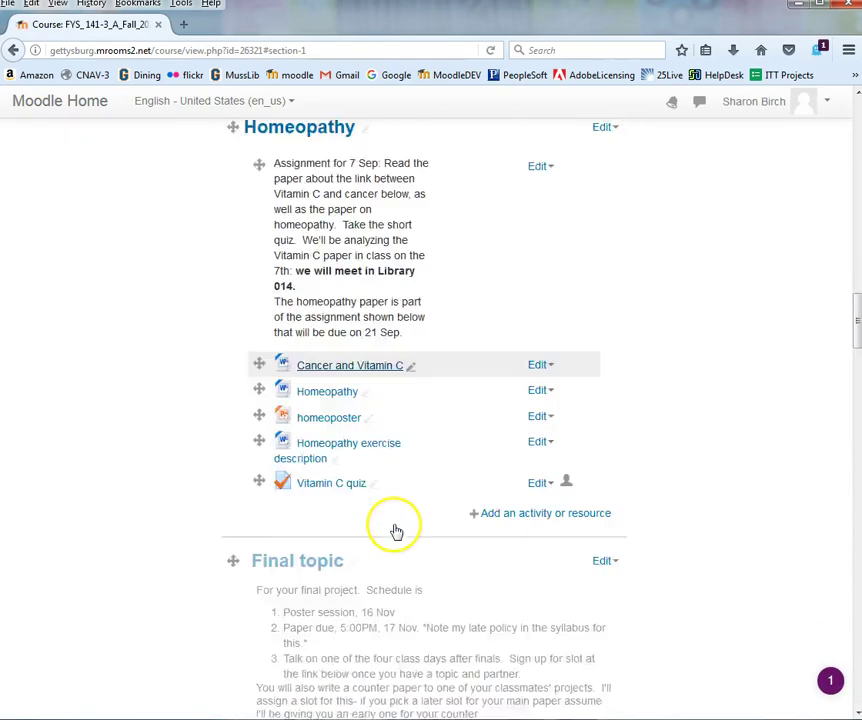
scroll(394, 529, "up", 5)
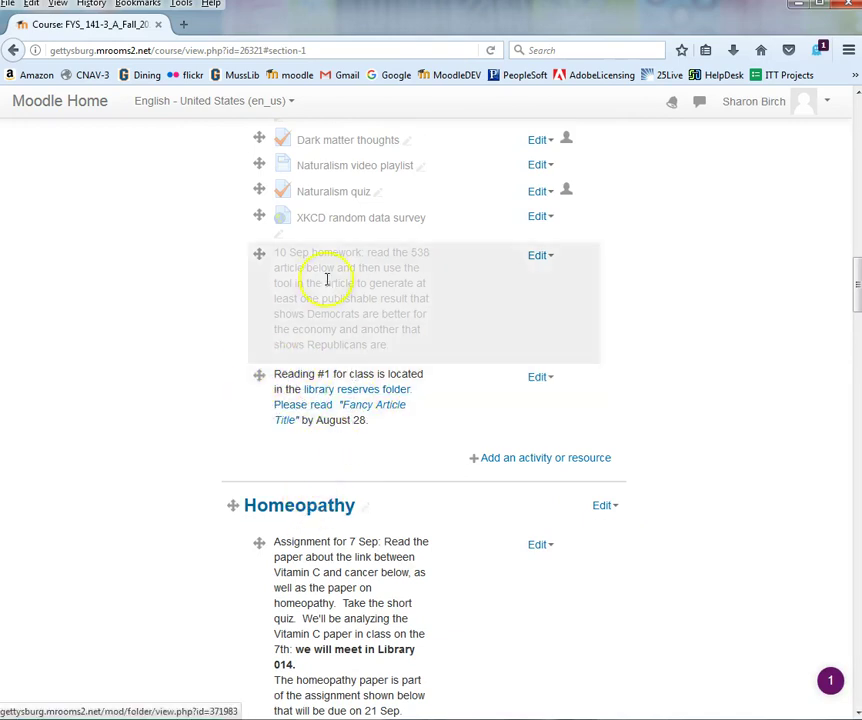
scroll(110, 323, "up", 3)
scroll(377, 333, "up", 7)
scroll(317, 321, "down", 9)
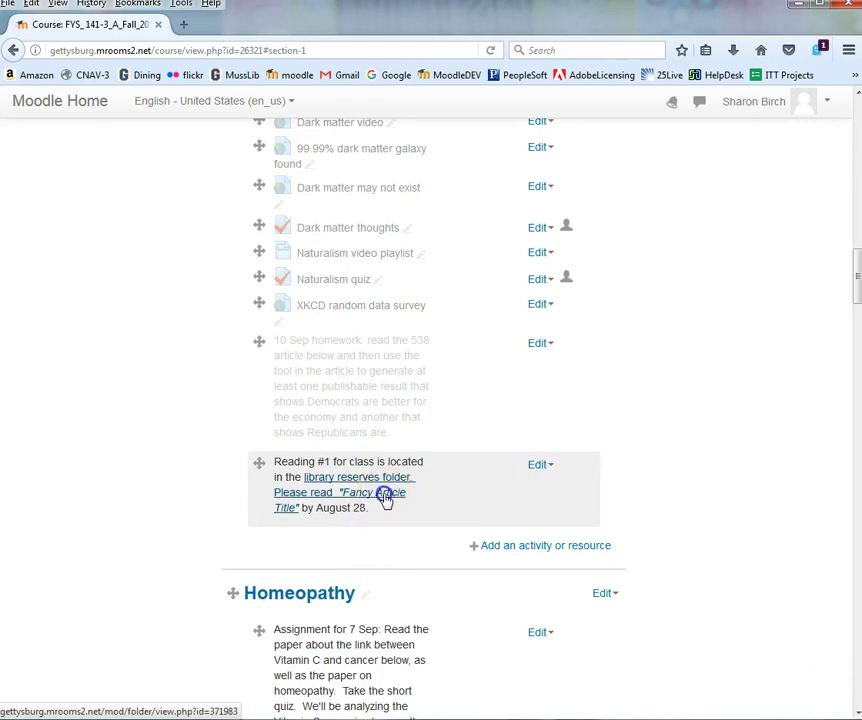
left_click(385, 498)
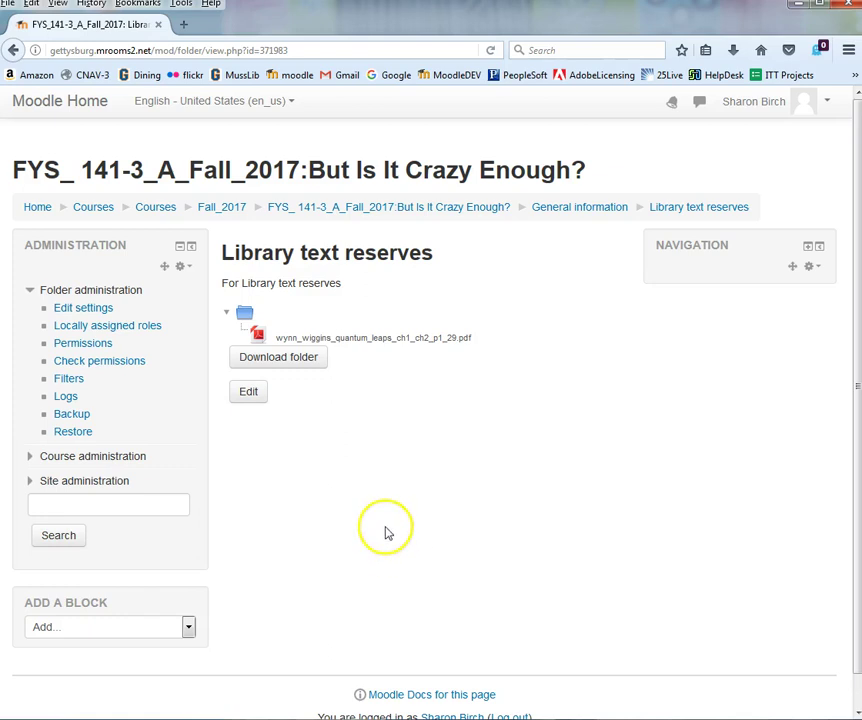
Return from the Library text reserves folder to the course page and find the reading label above the Homeopathy section again
left_click(391, 209)
scroll(415, 560, "down", 10)
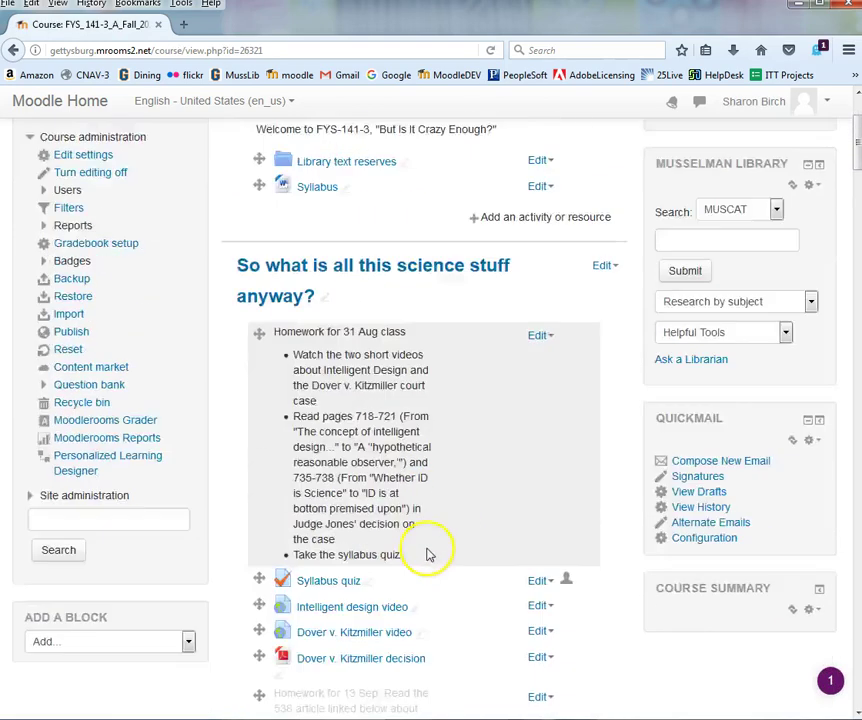
scroll(364, 520, "down", 3)
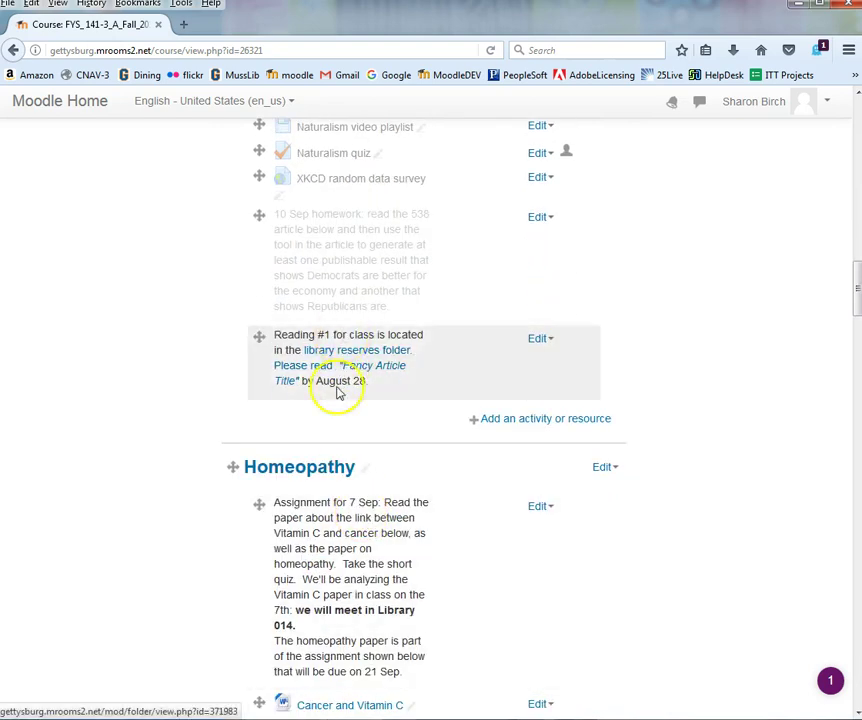